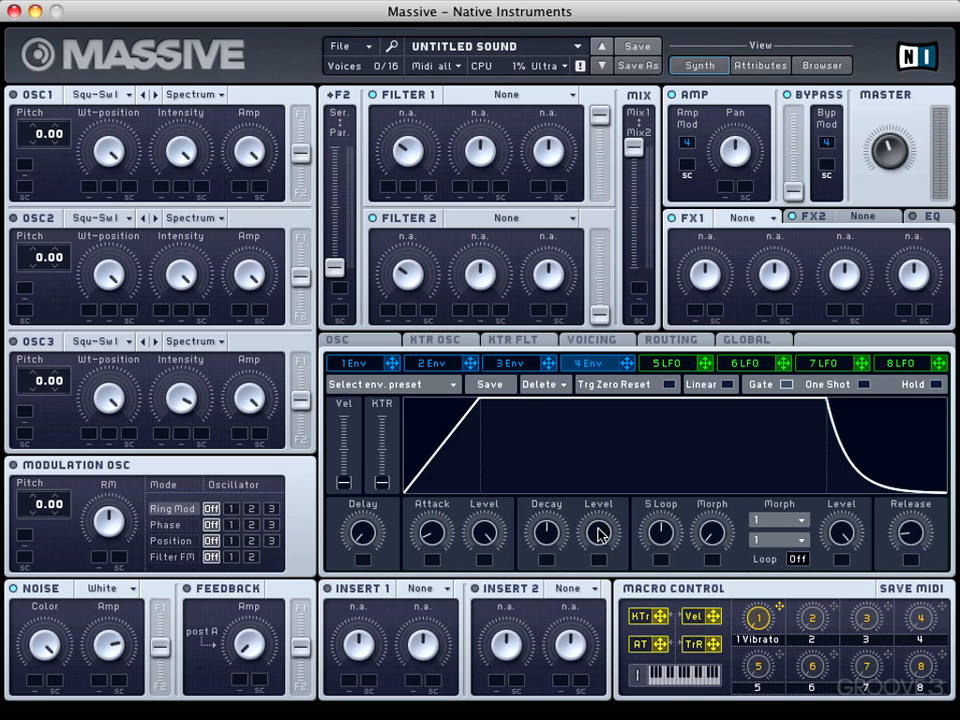
Shorten the attack and decay of envelope 4, trying its decay level at minimum and returning it to maximum.
left_click_drag(599, 533, 595, 684)
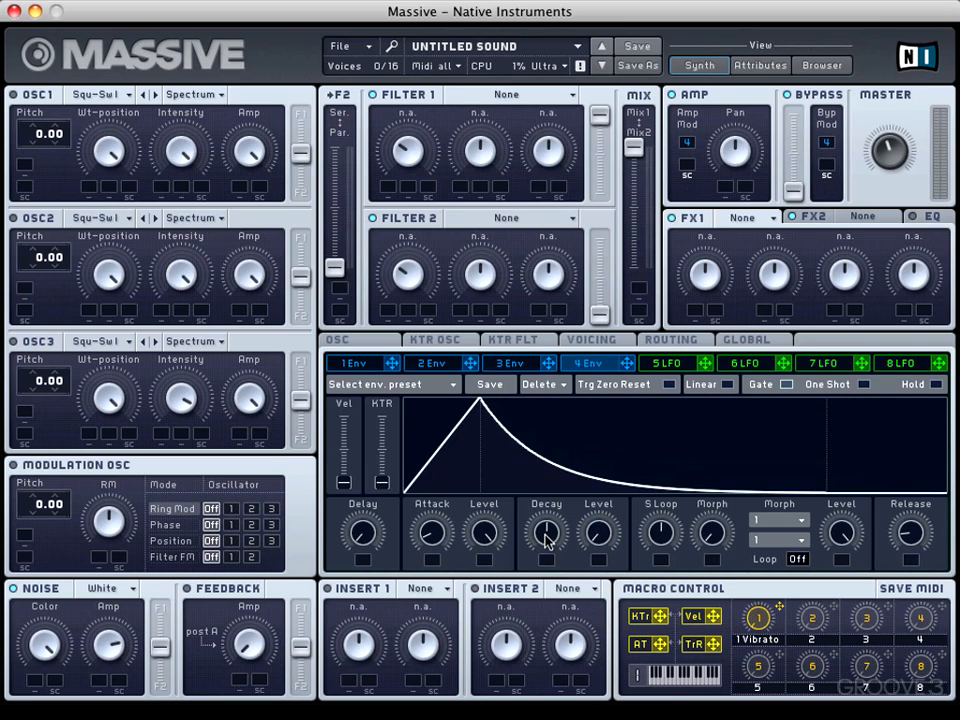
left_click_drag(546, 540, 546, 576)
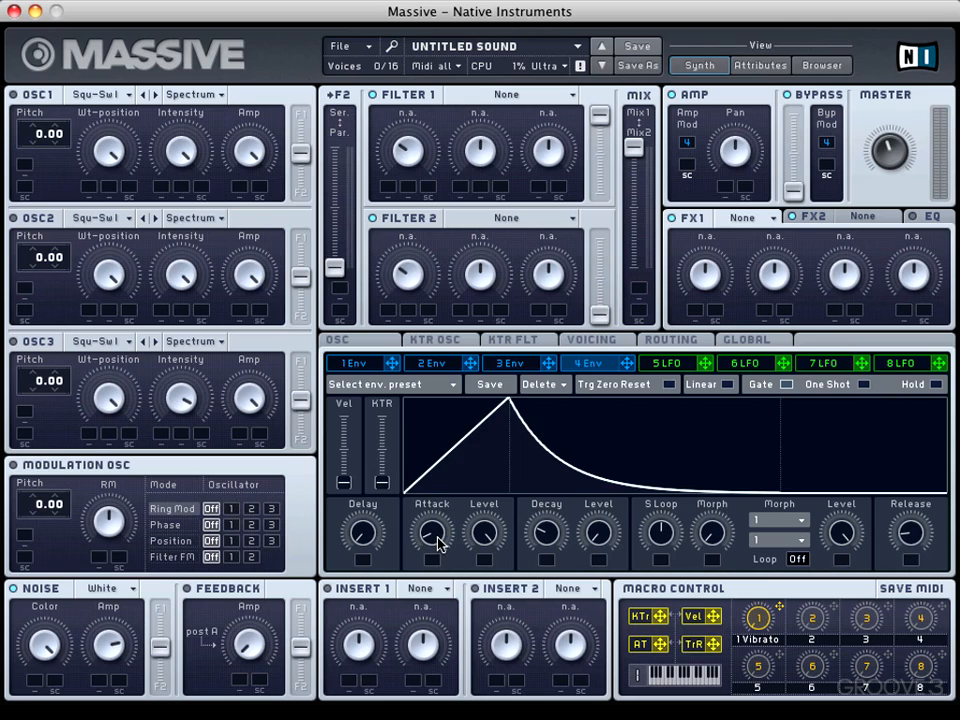
left_click_drag(438, 537, 438, 560)
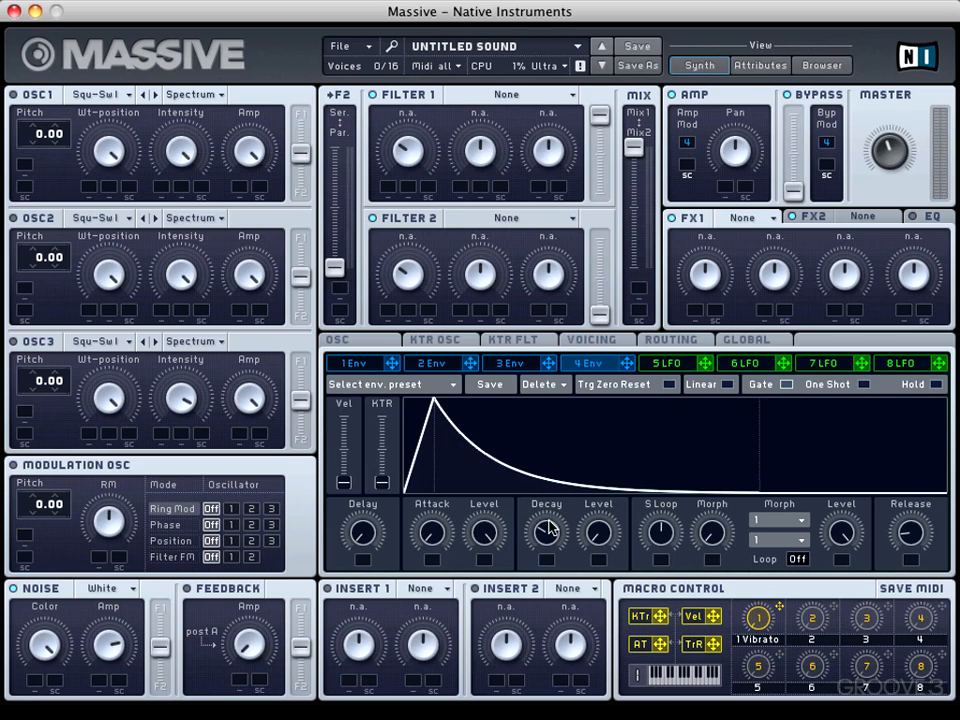
left_click_drag(549, 528, 550, 506)
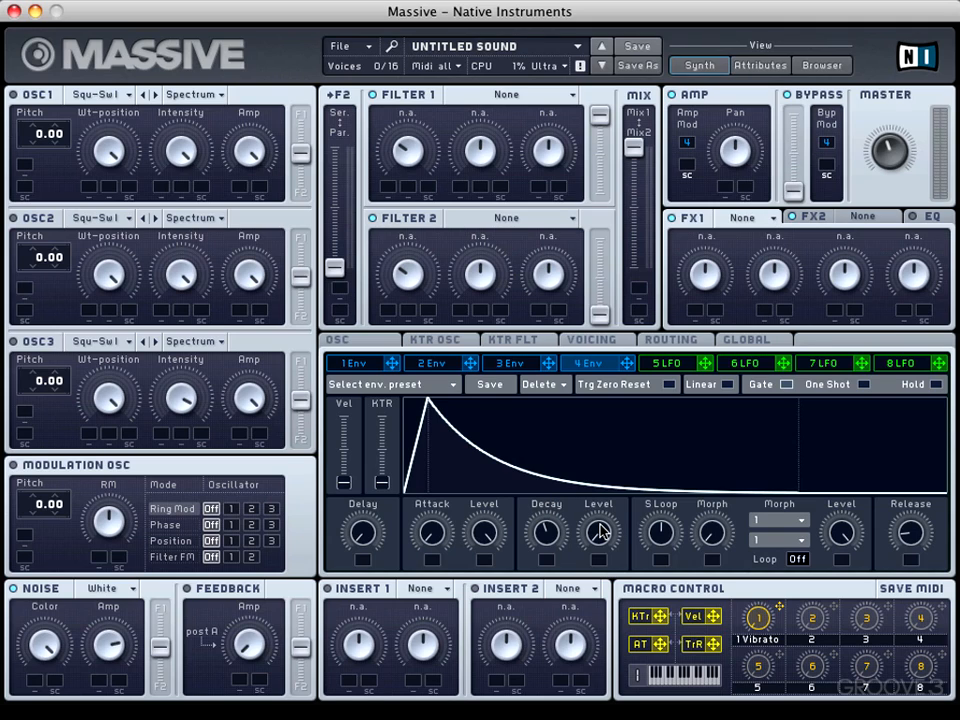
left_click_drag(600, 532, 605, 375)
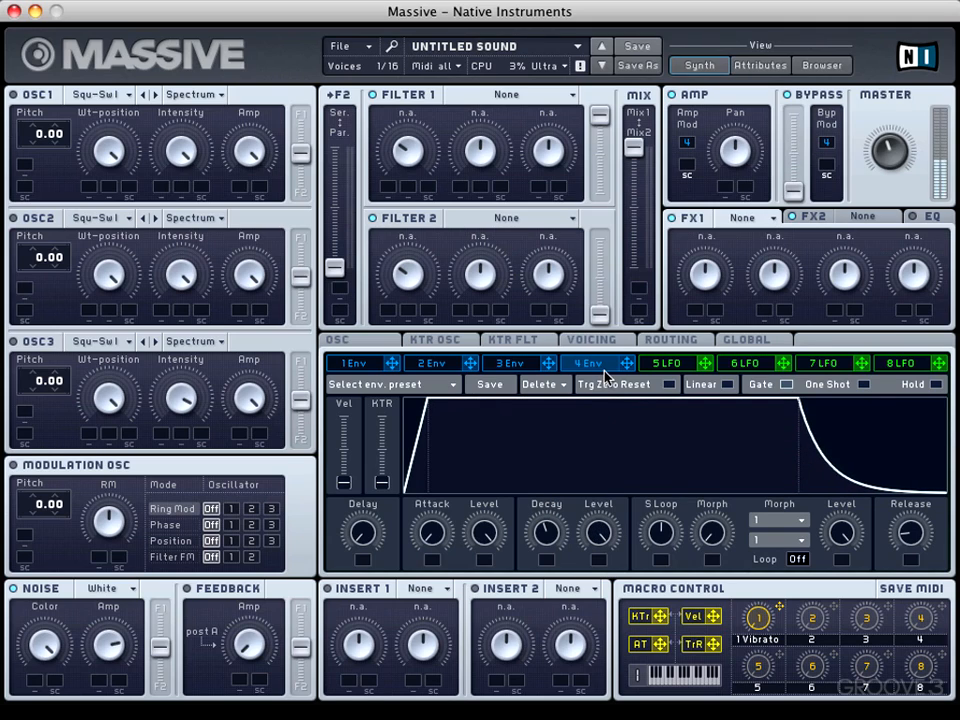
Set Filter 1 to Daft with its cutoff fully open, and route the noise oscillator entirely to F1.
left_click(510, 92)
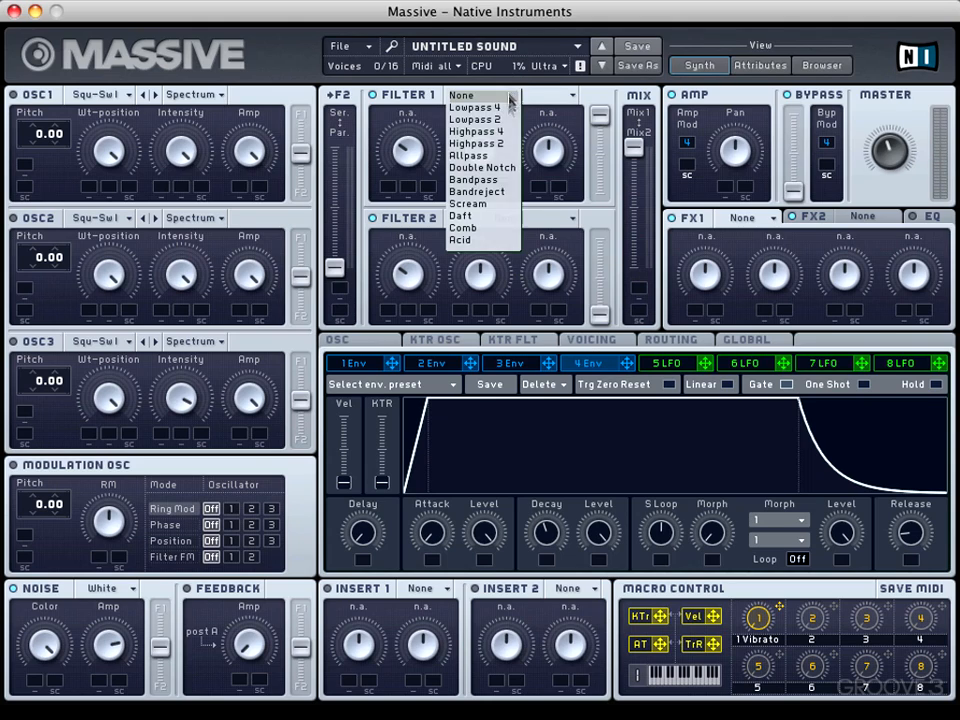
left_click(489, 214)
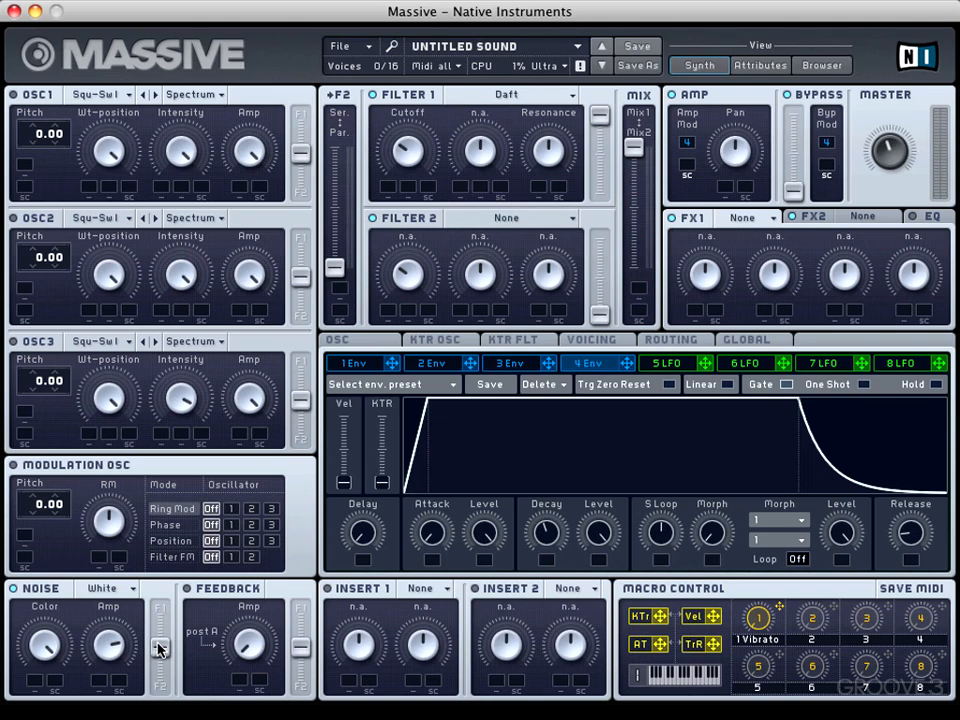
left_click_drag(157, 645, 157, 617)
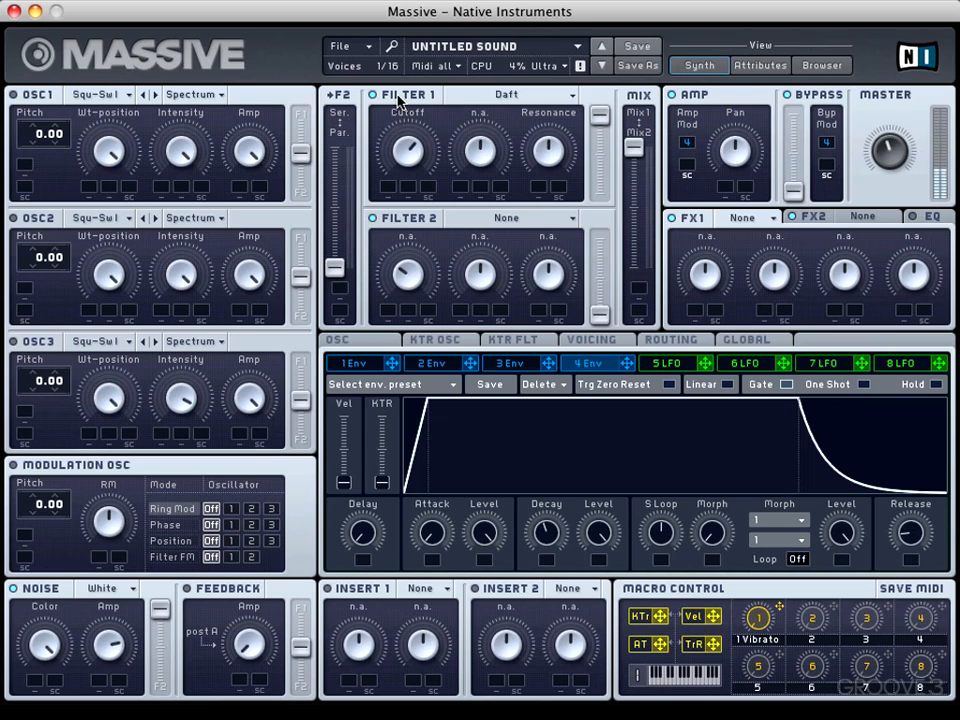
left_click_drag(395, 80, 388, 56)
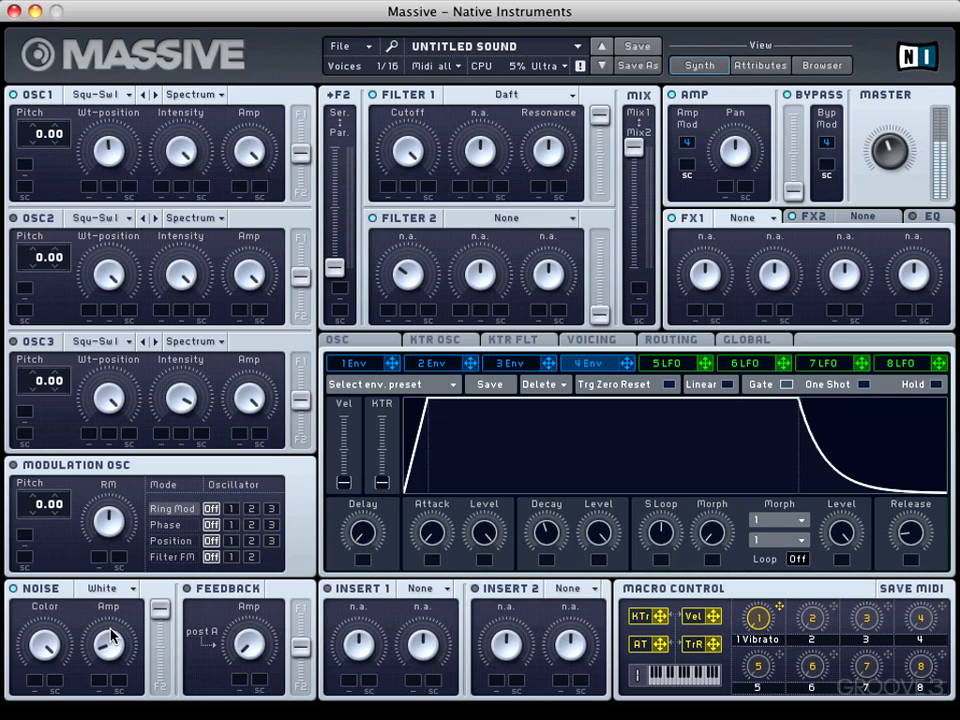
Turn off OSC1 so only the noise oscillator plays, and adjust the noise color and amplitude.
left_click_drag(113, 628, 110, 592)
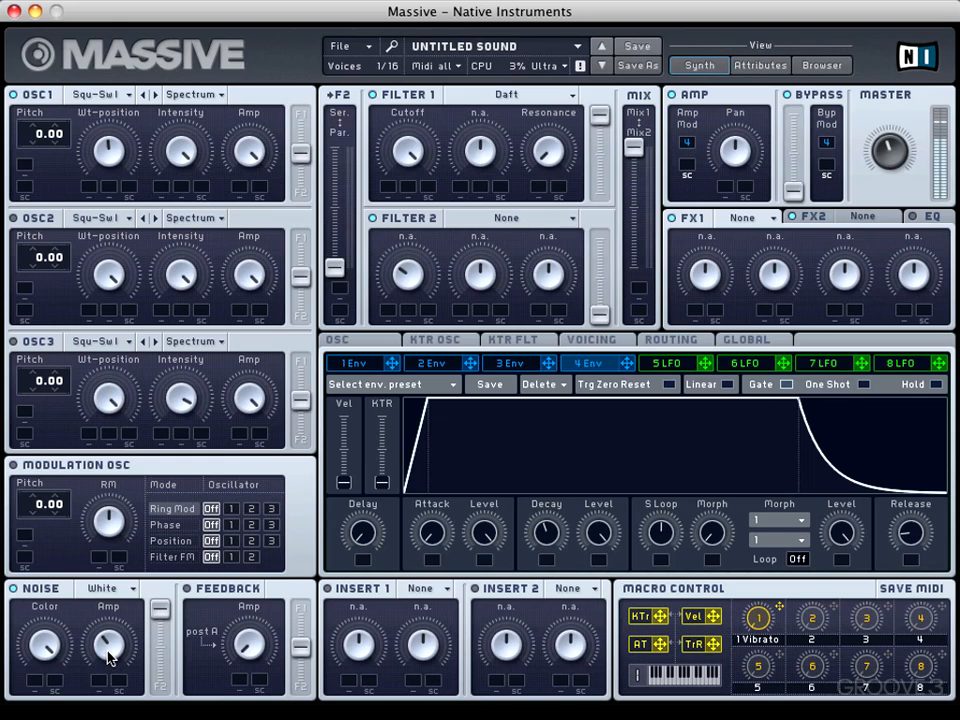
left_click(13, 589)
left_click(13, 95)
left_click_drag(56, 660, 30, 697)
left_click_drag(114, 640, 101, 613)
mouse_move(160, 614)
left_mouse_down()
mouse_move(154, 679)
mouse_move(157, 610)
left_mouse_up()
Audition the Bright Noise, Brown Noise, Tape Hiss and Metallic types in turn on the noise oscillator.
left_click(116, 596)
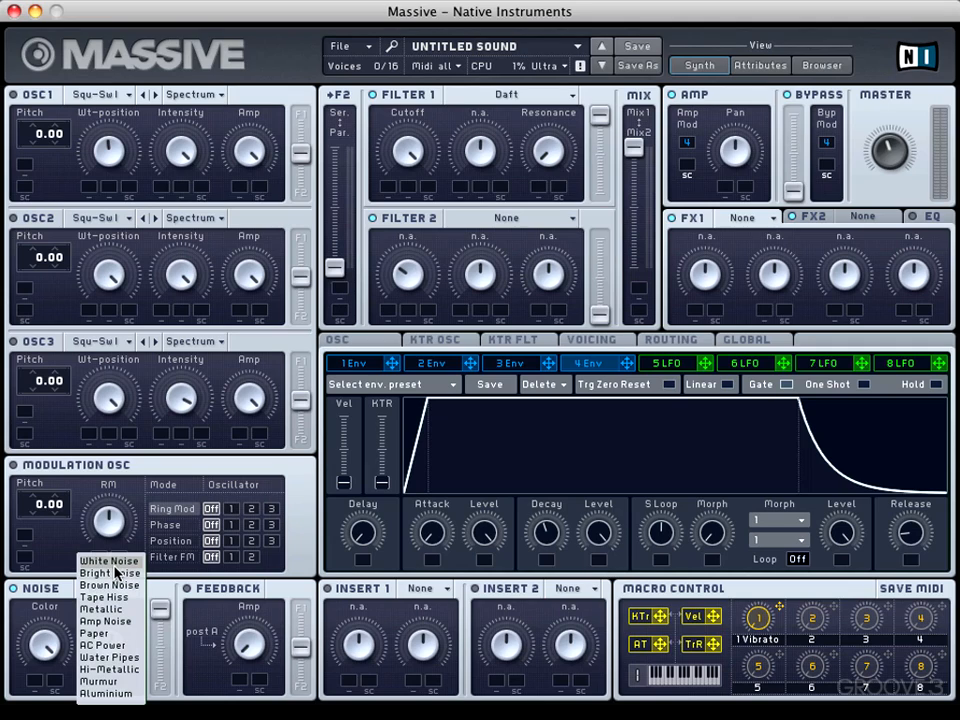
left_click(116, 573)
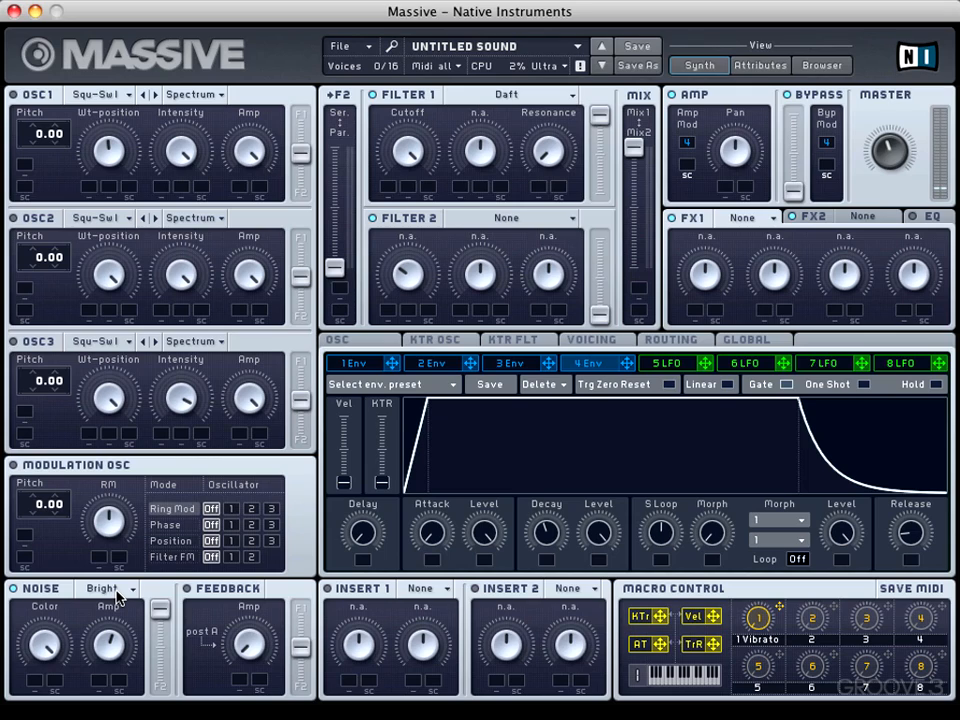
left_click(115, 590)
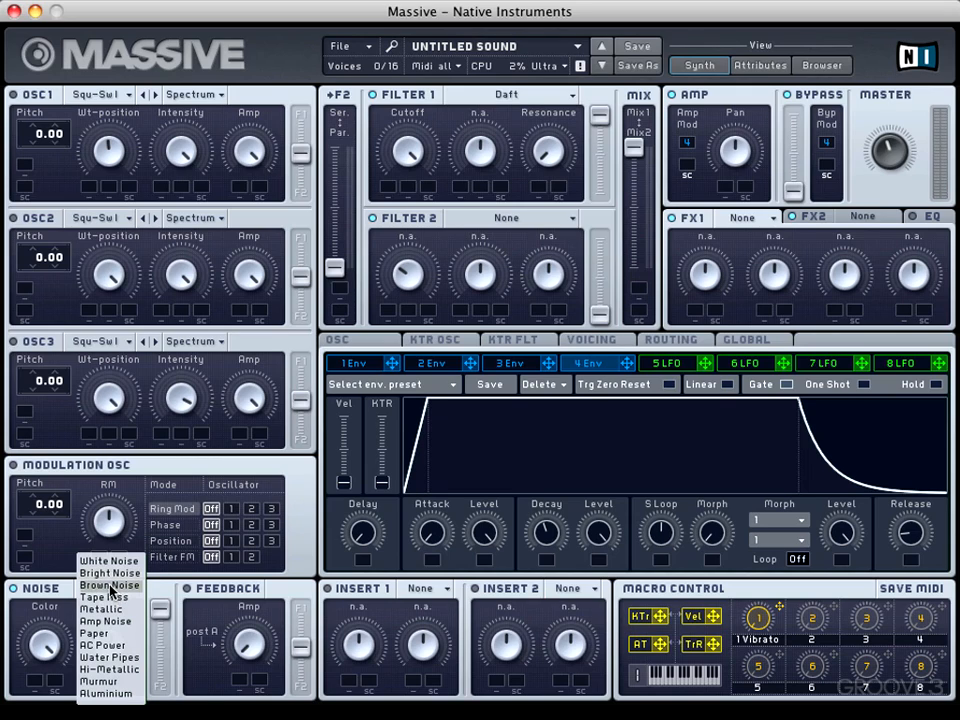
left_click(111, 587)
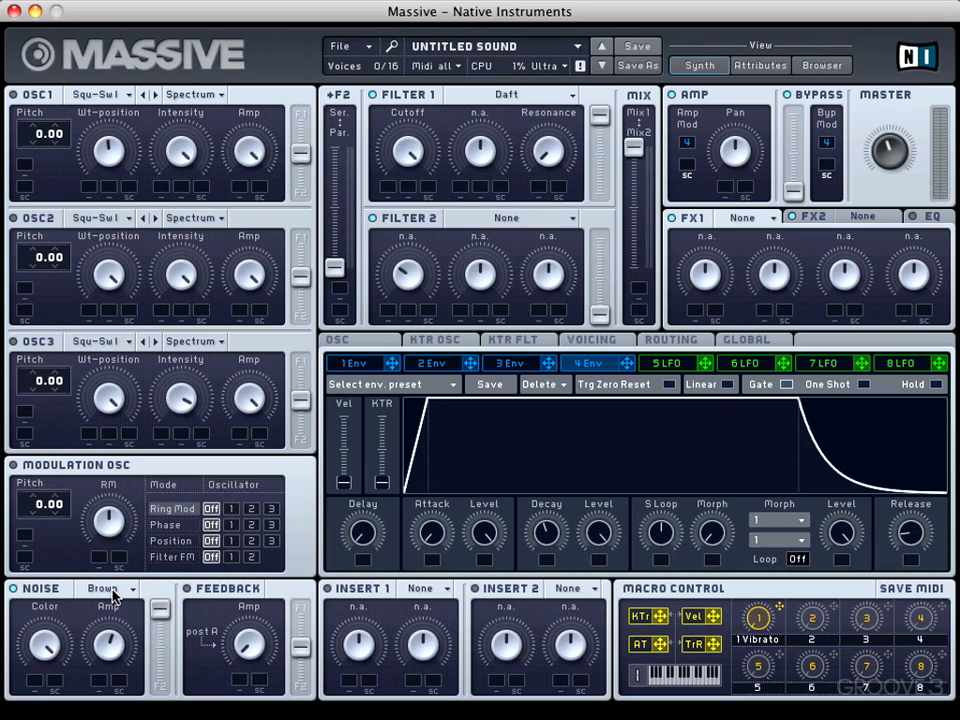
left_click(113, 596)
left_click(114, 602)
left_click(113, 598)
left_click(110, 609)
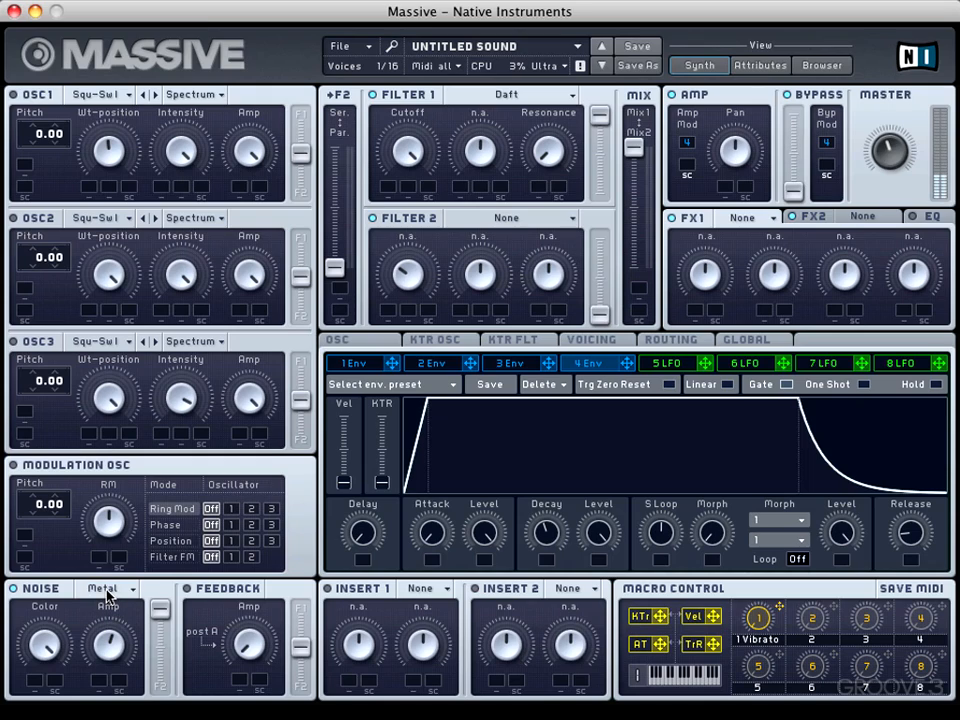
Audition the Amp Noise, Paper and AC Power types in turn on the noise oscillator.
left_click(105, 596)
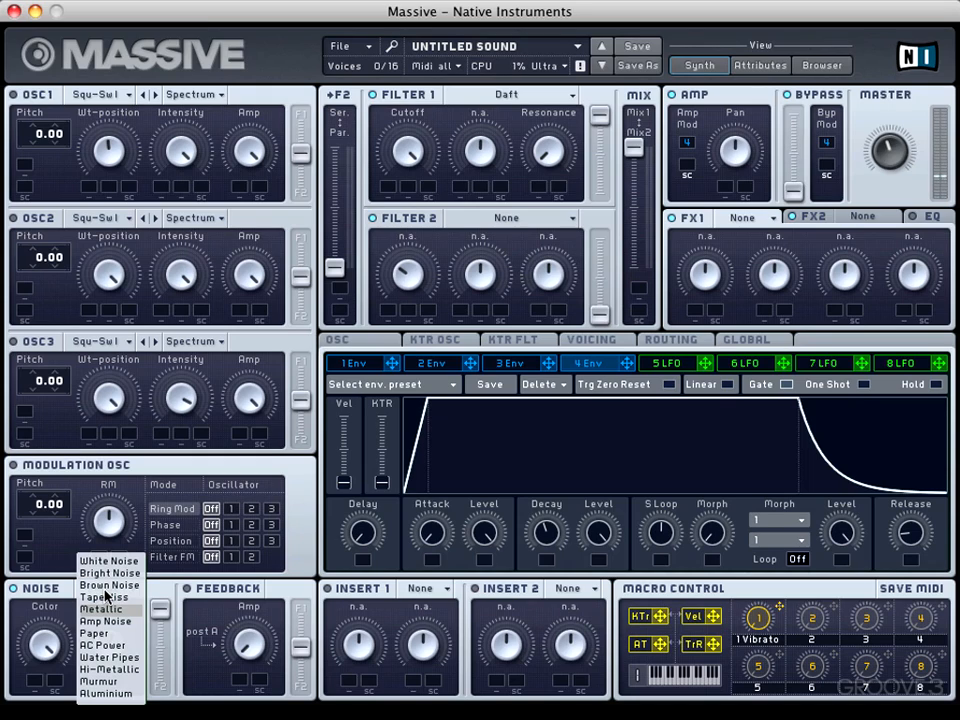
left_click(106, 622)
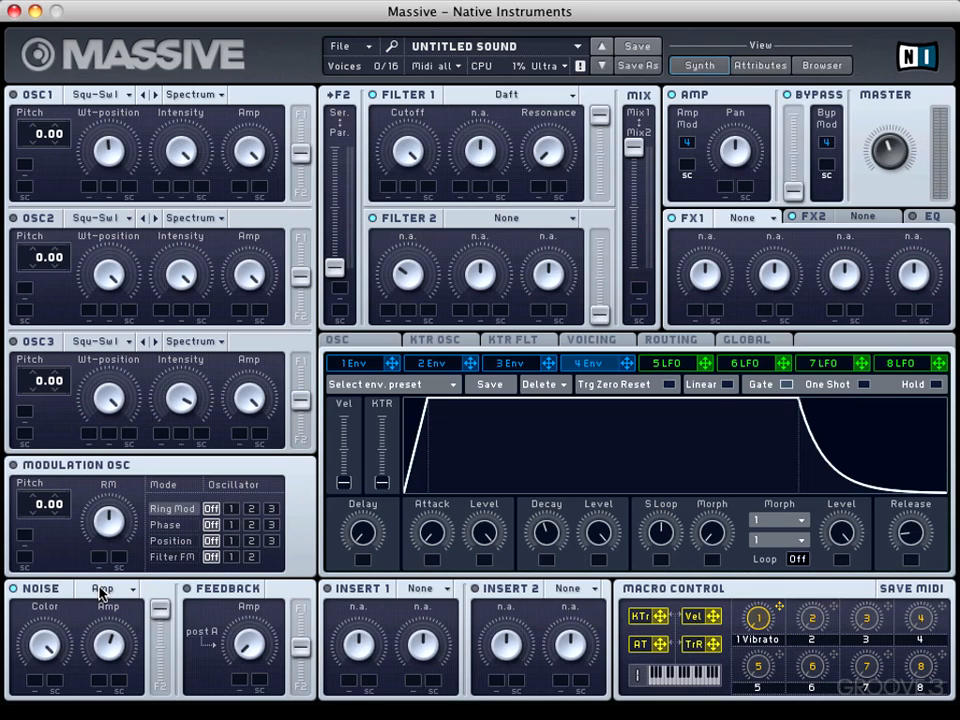
left_click(100, 592)
left_click(100, 634)
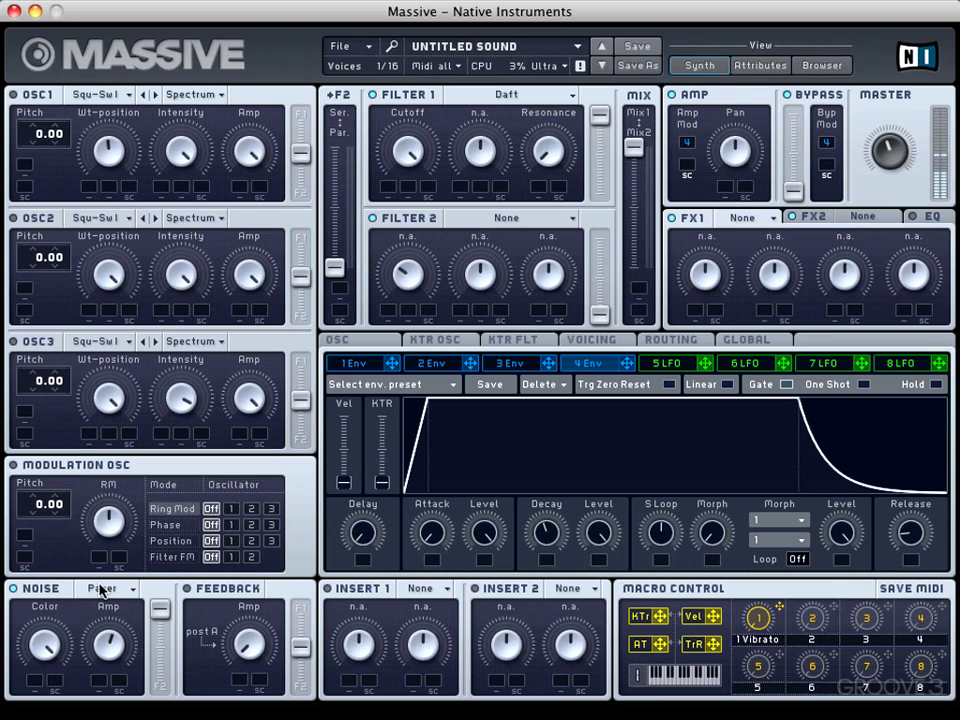
left_click(100, 590)
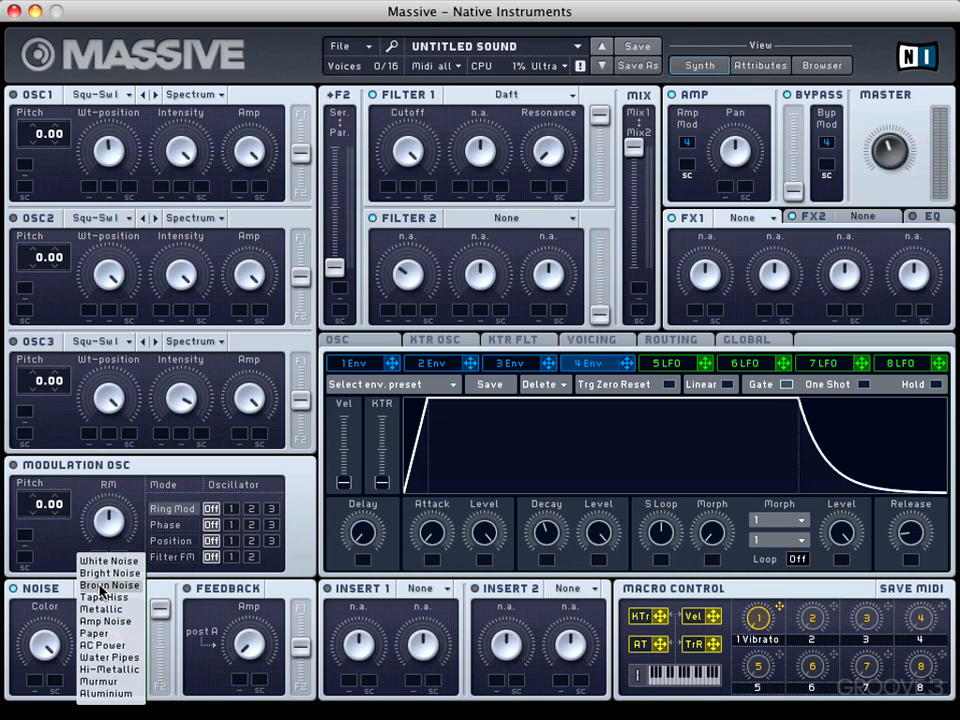
left_click(101, 646)
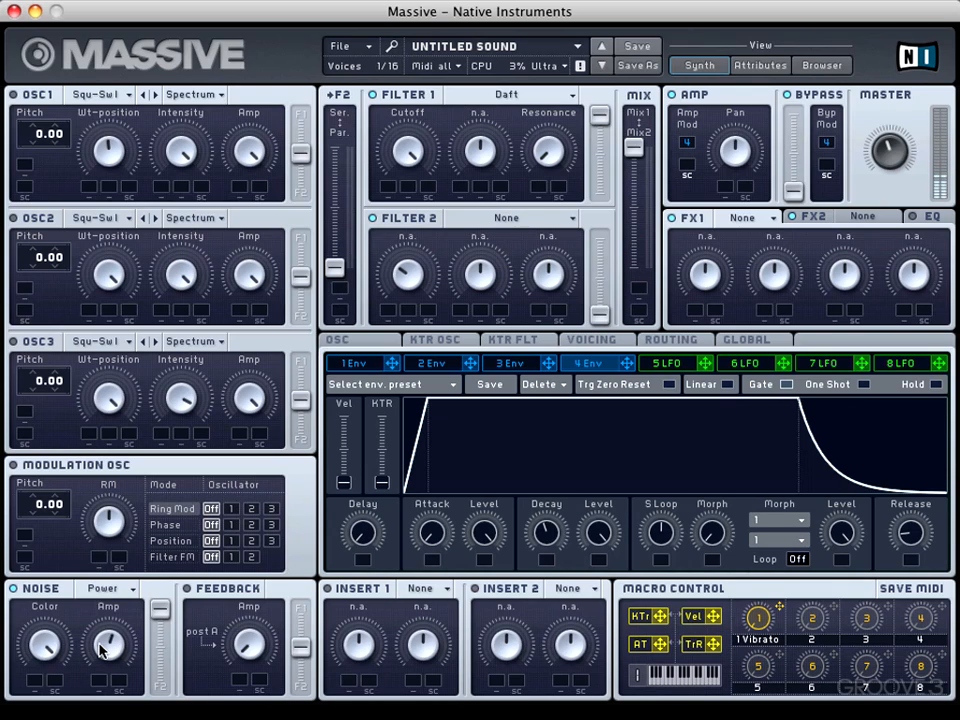
Audition the Water Pipes, Hi-Metallic and Murmur noise types, ending with the noise oscillator set to Aluminium.
left_click(100, 590)
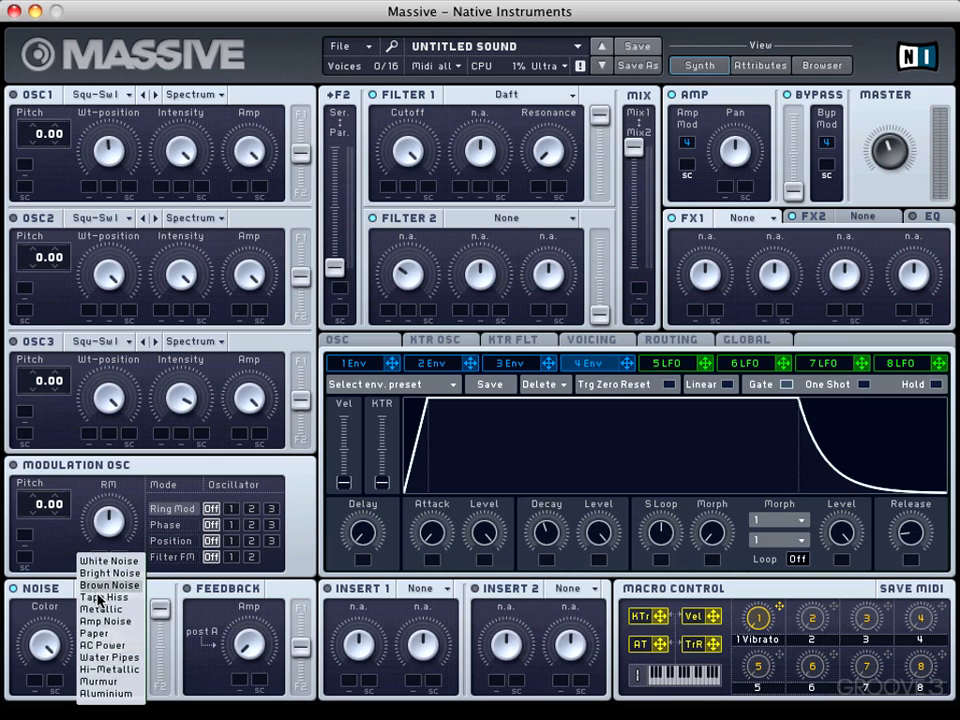
left_click(100, 660)
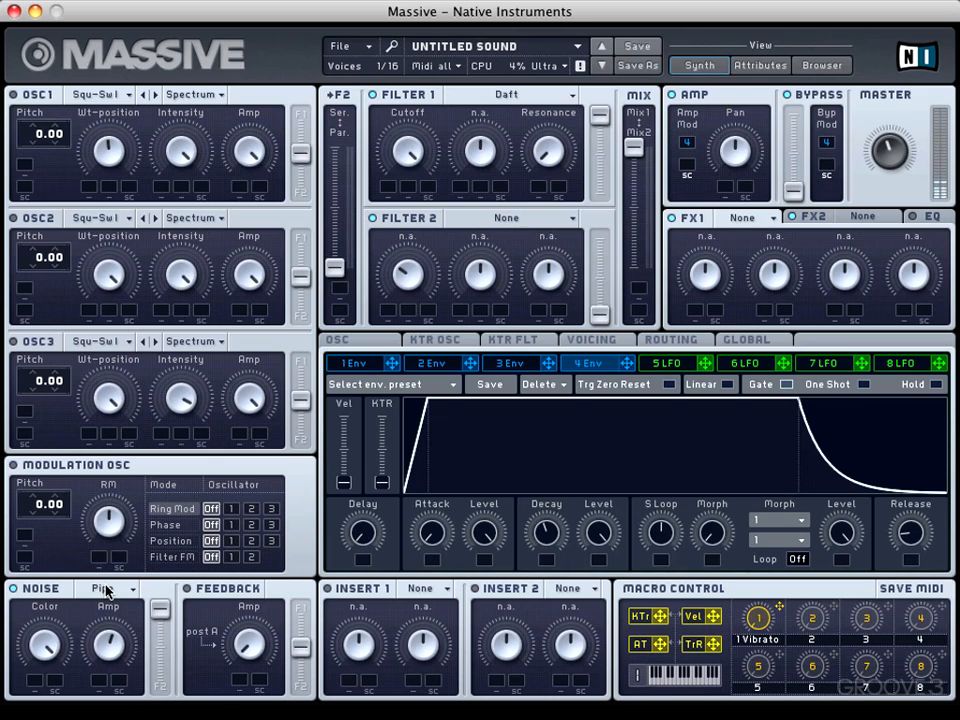
left_click(108, 590)
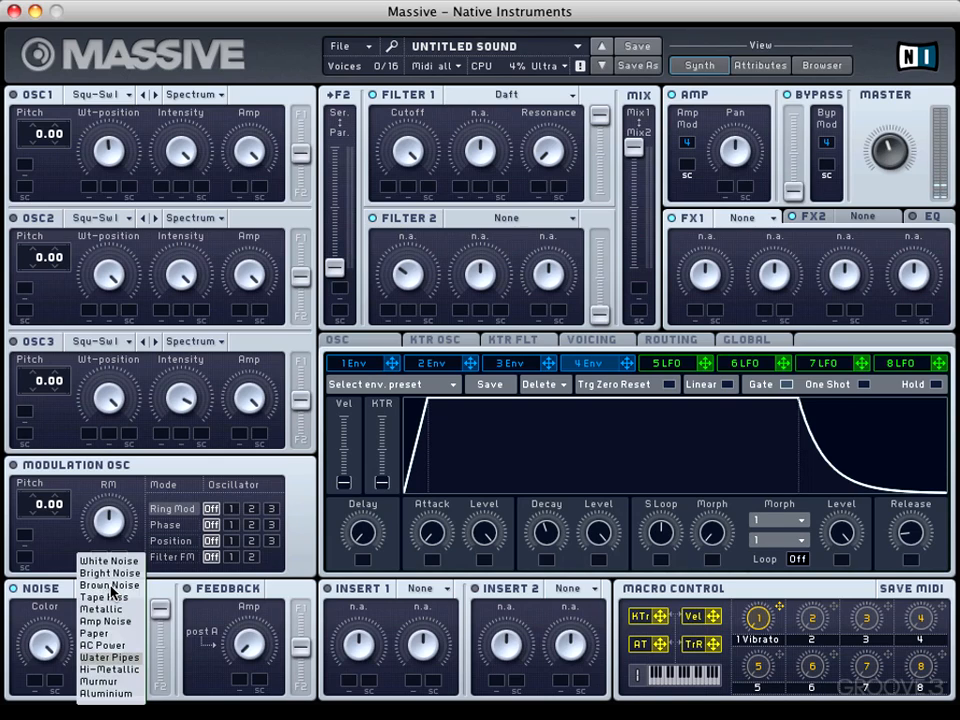
left_click(108, 669)
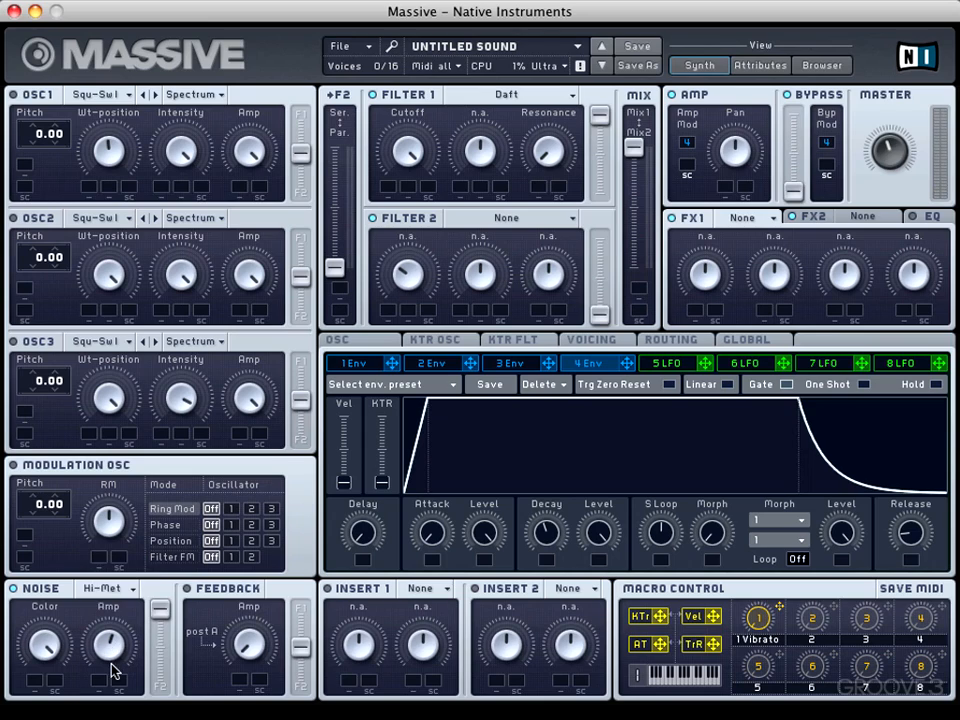
left_click(108, 590)
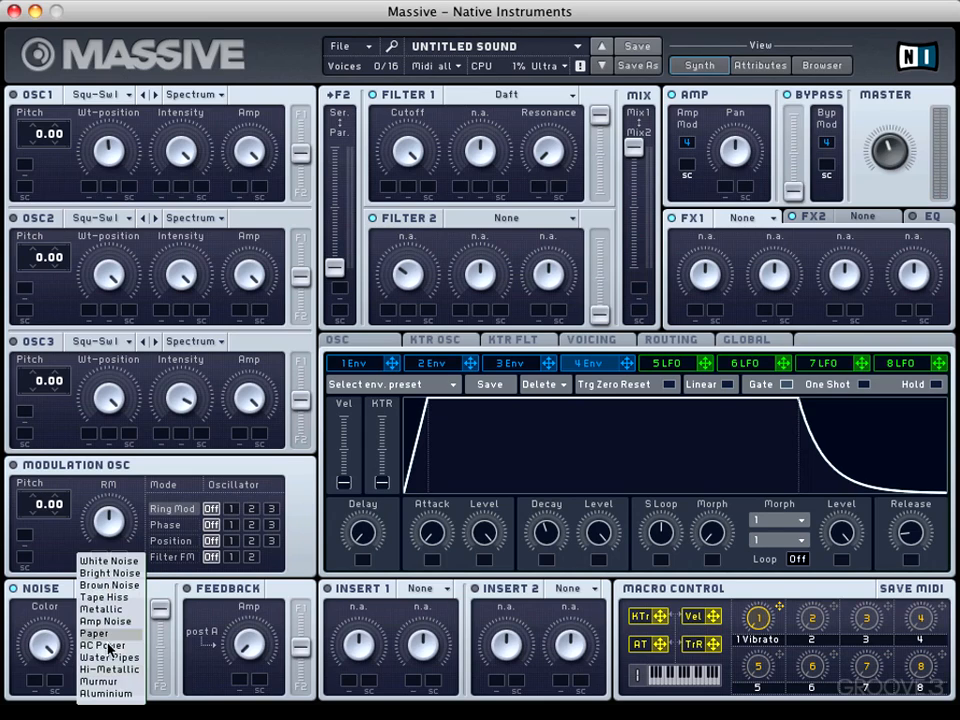
left_click(104, 681)
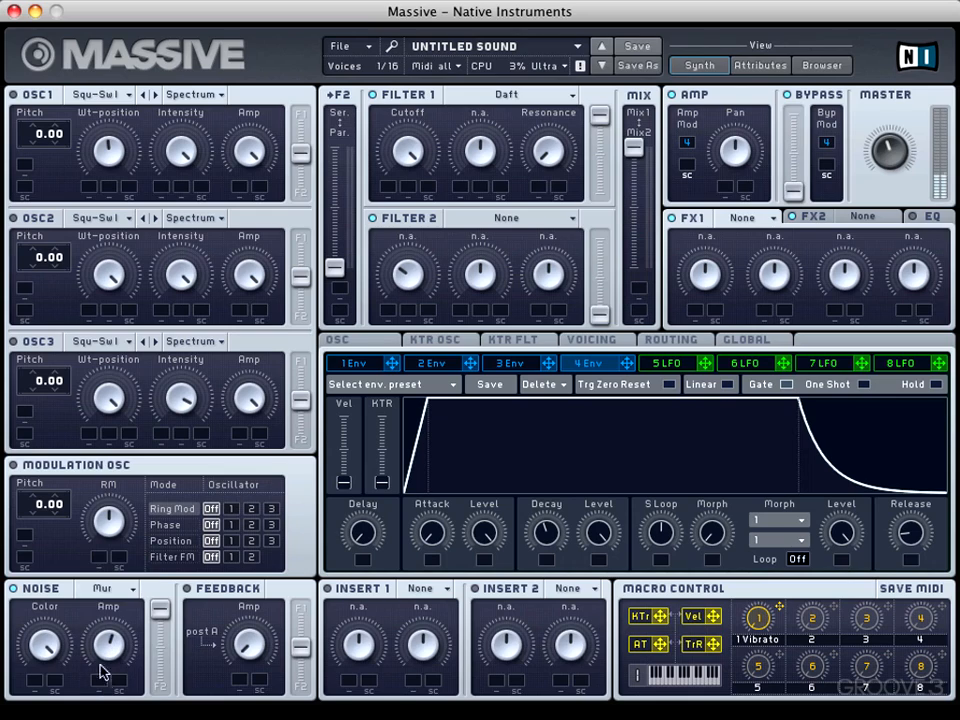
left_click(112, 592)
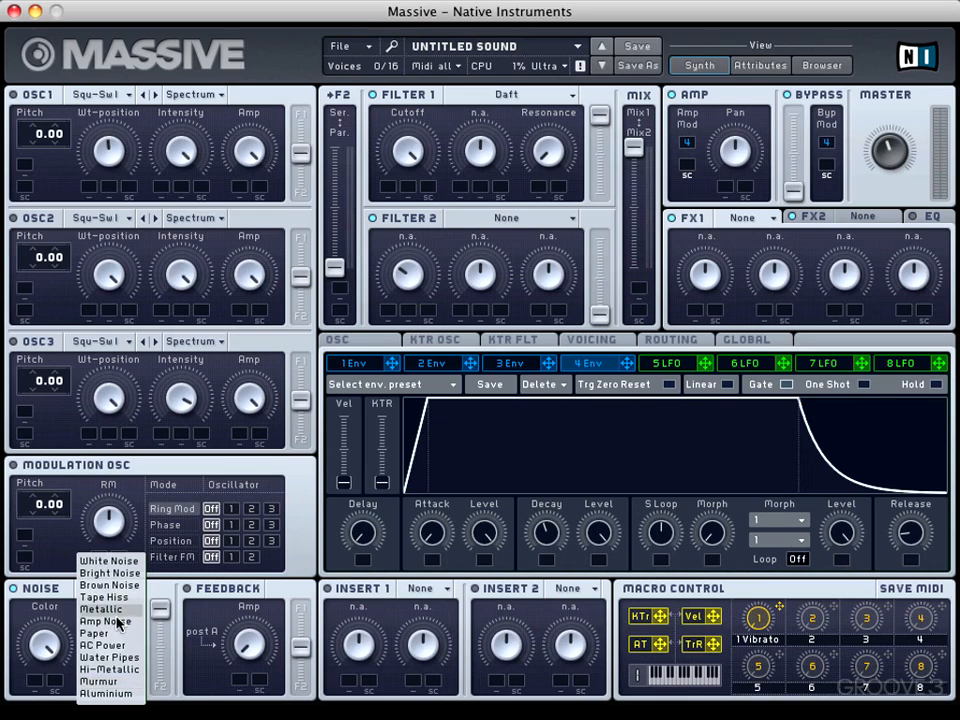
left_click(117, 696)
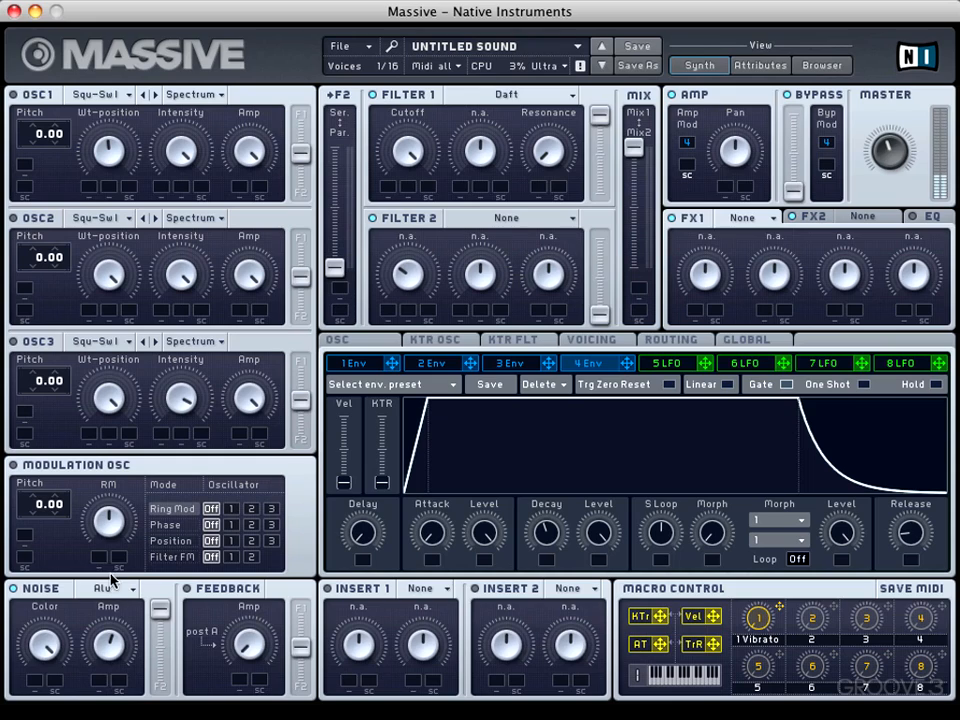